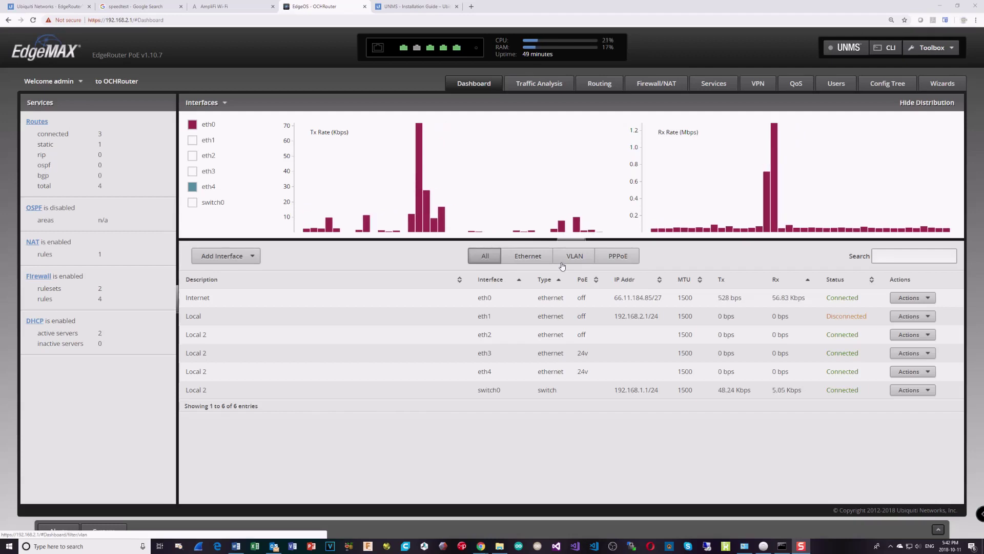
- Watch the EdgeRouter Tx/Rx charts and start UniFi Controller 5.9.29 beside the dashboard
mouse_move(443, 121)
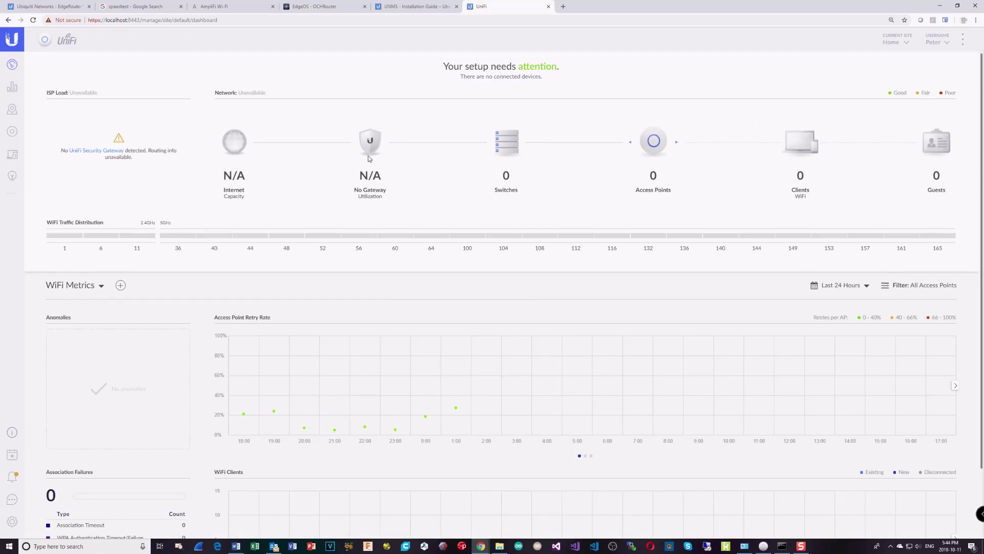
- Open the Devices list filtered to access points, showing two AP-AC-LR units pending adoption
mouse_move(509, 151)
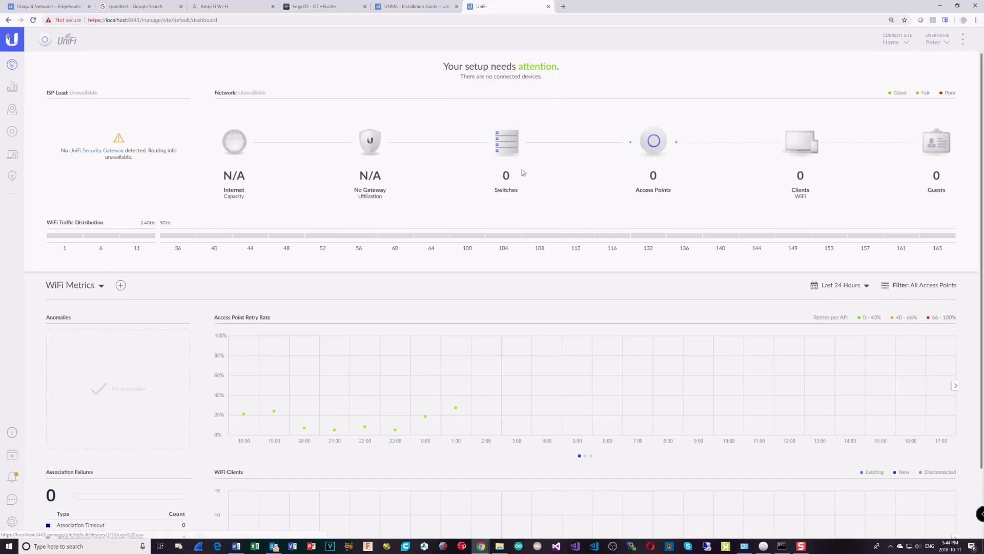
mouse_move(655, 152)
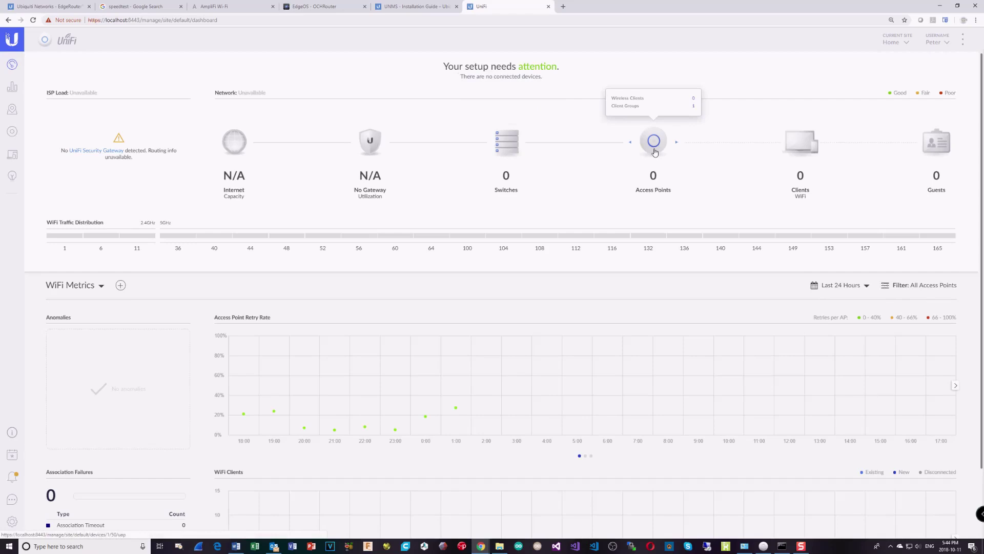
left_click(654, 152)
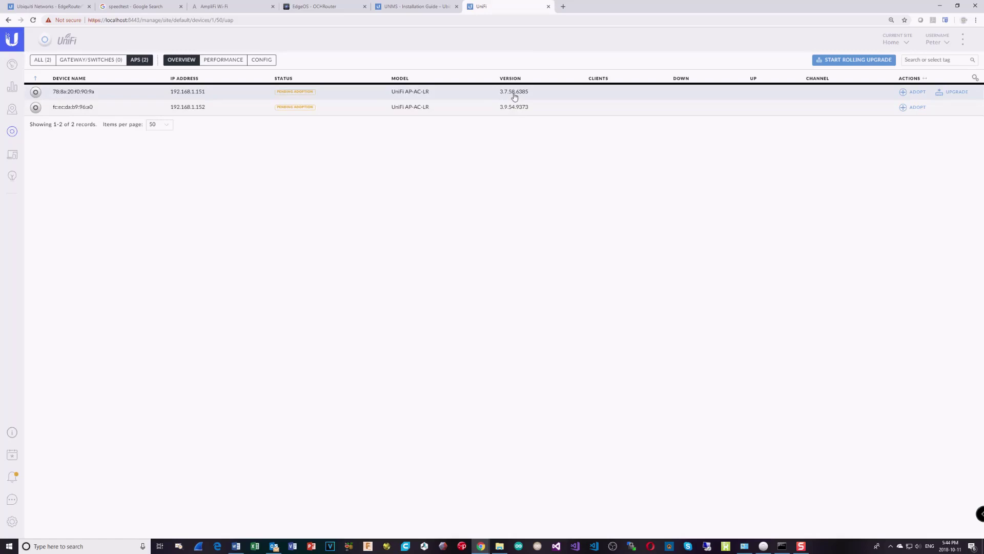
- Upgrade the 192.168.1.151 access point to firmware 3.9.54.9373 and adopt the second unit
left_click(956, 96)
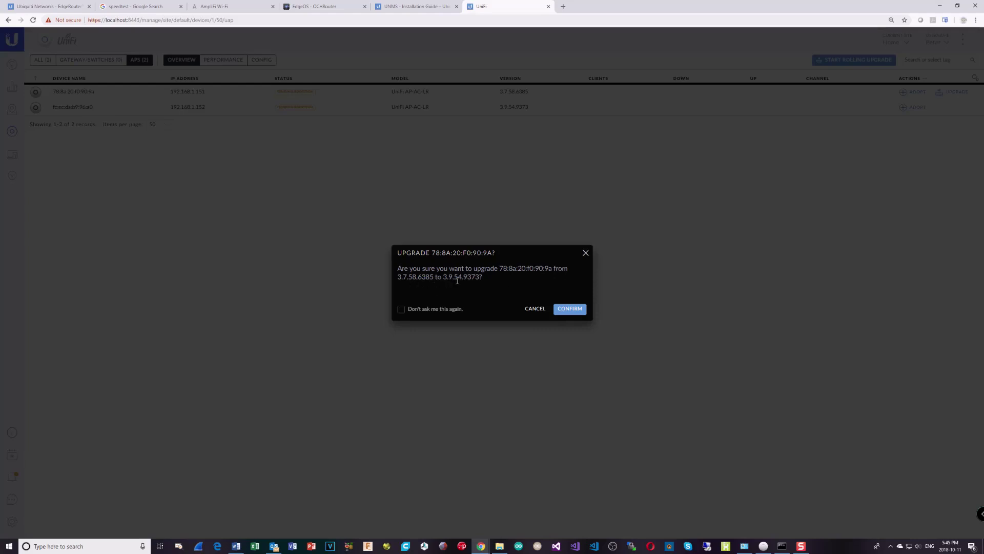
left_click(571, 309)
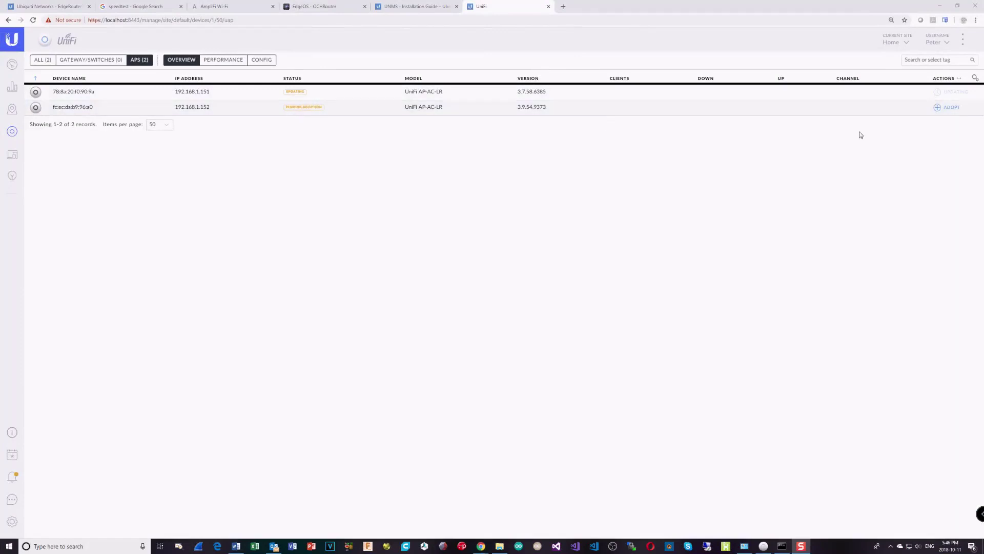
left_click(950, 108)
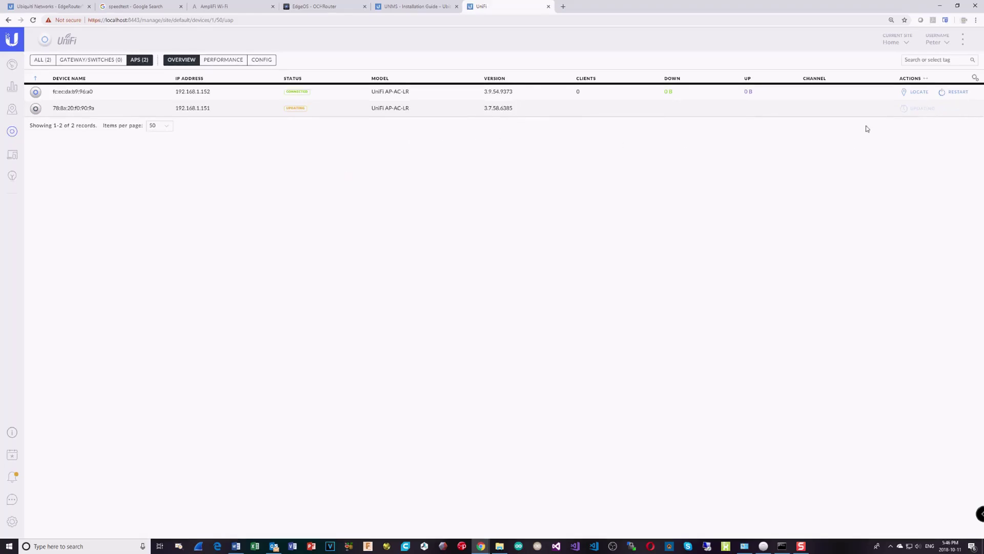
- Toggle the connected AP's locate light on and off, then show the 192.168.1.151 unit's details
left_click(920, 95)
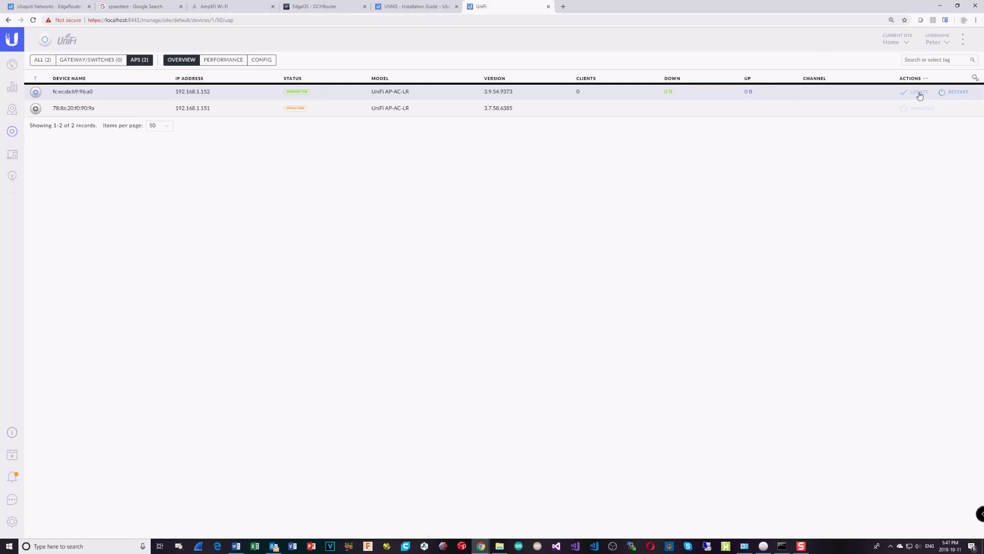
left_click(919, 94)
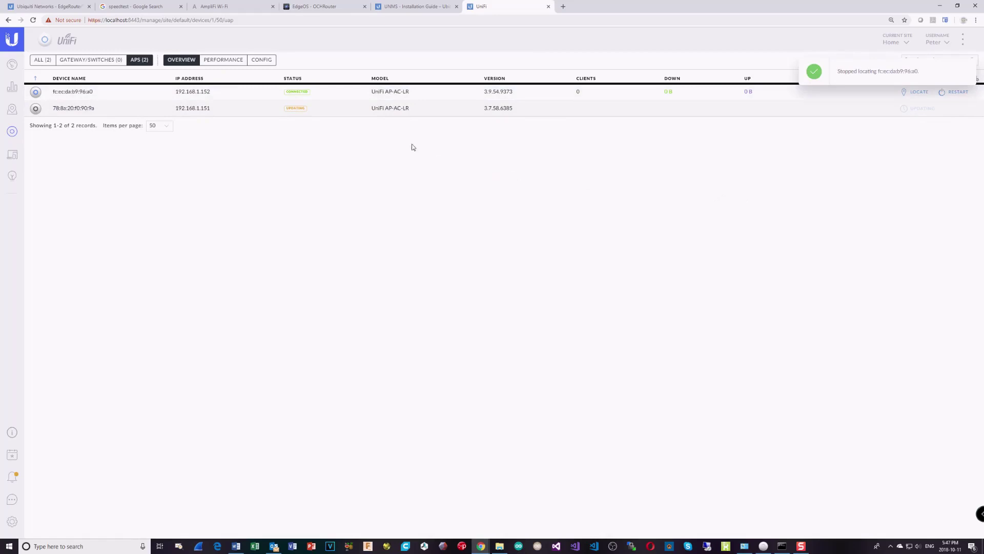
left_click(334, 113)
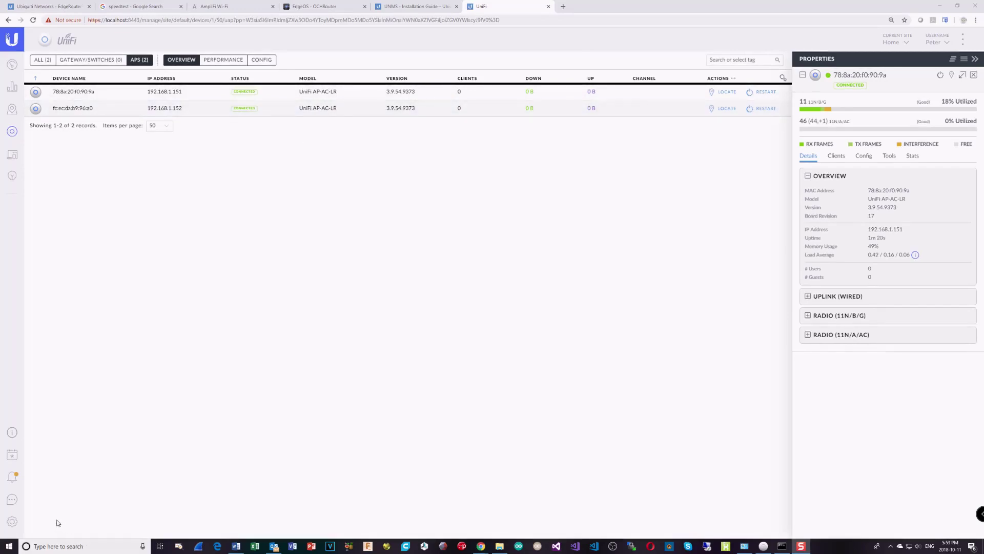
- Create a WPA Personal wireless network 'oakesclanhome' with the pasted security key and save it
left_click(12, 521)
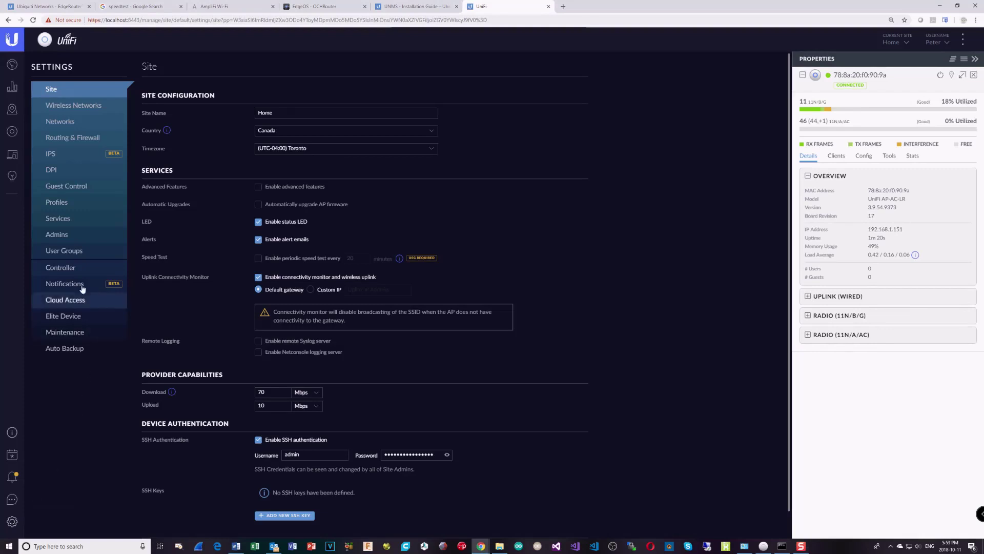
left_click(94, 109)
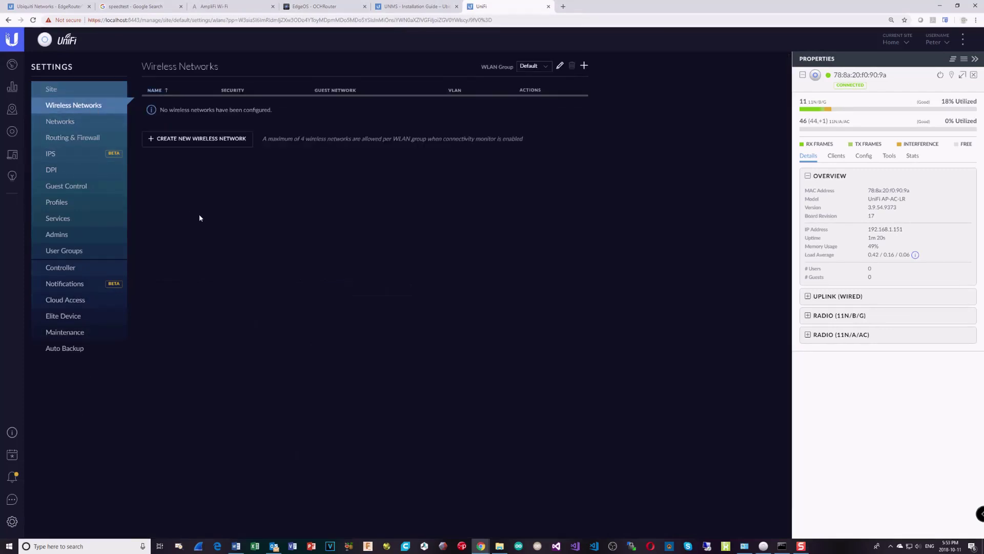
left_click(227, 141)
left_click(277, 108)
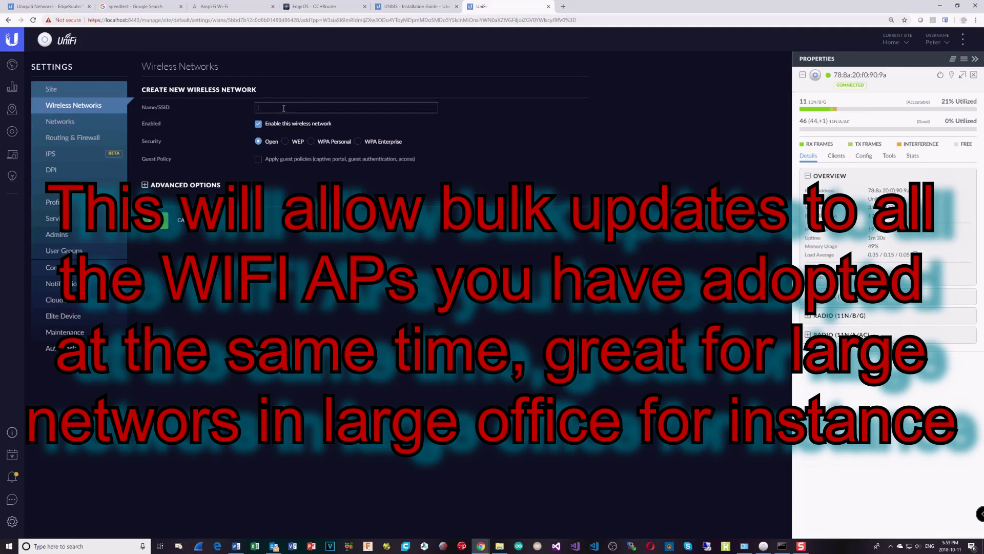
type("oakesclanhome")
left_click(311, 142)
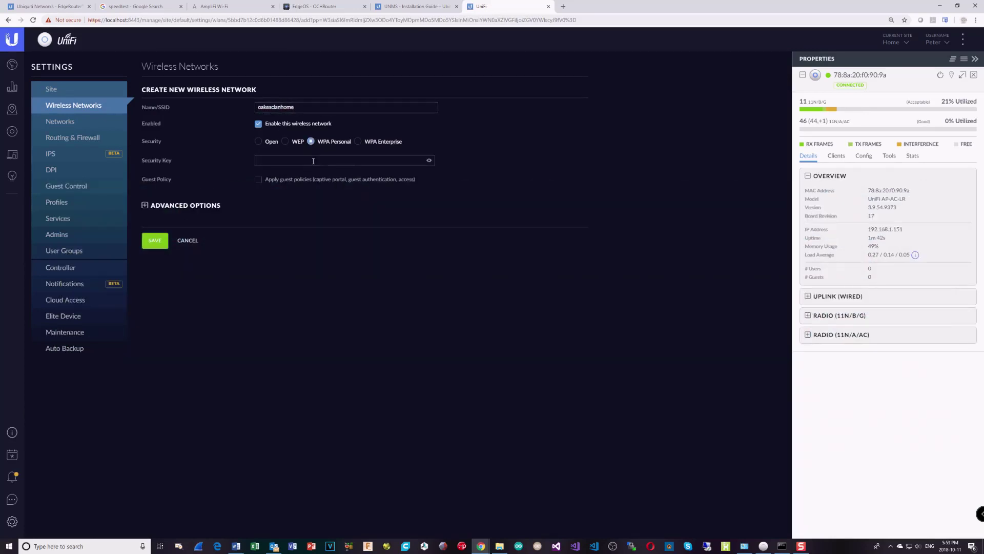
left_click(313, 161)
key("ctrl+v")
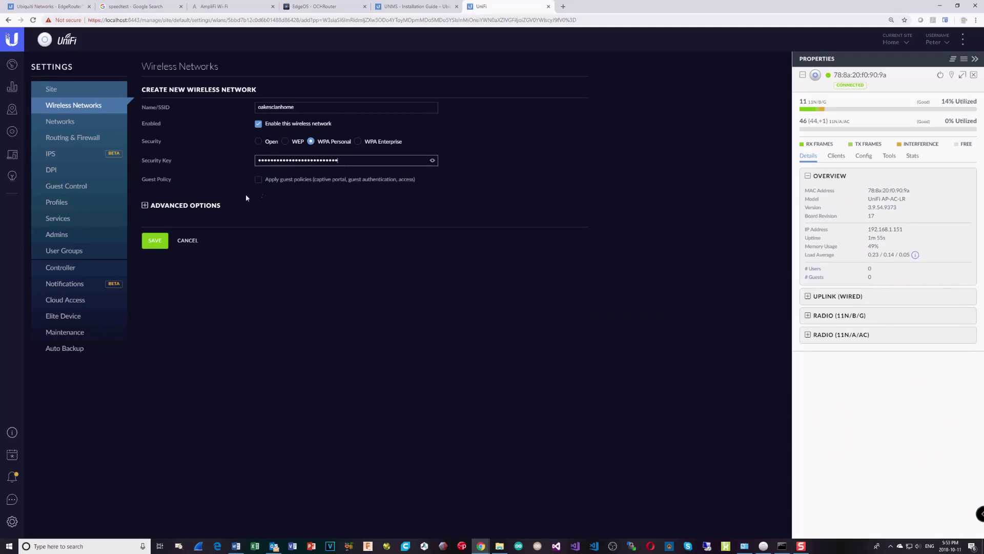
left_click(146, 205)
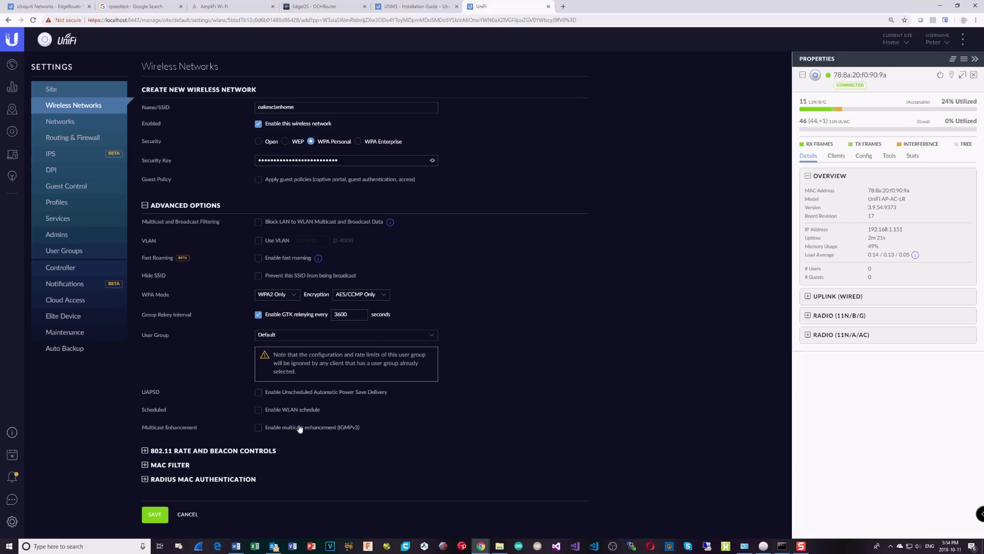
left_click(155, 515)
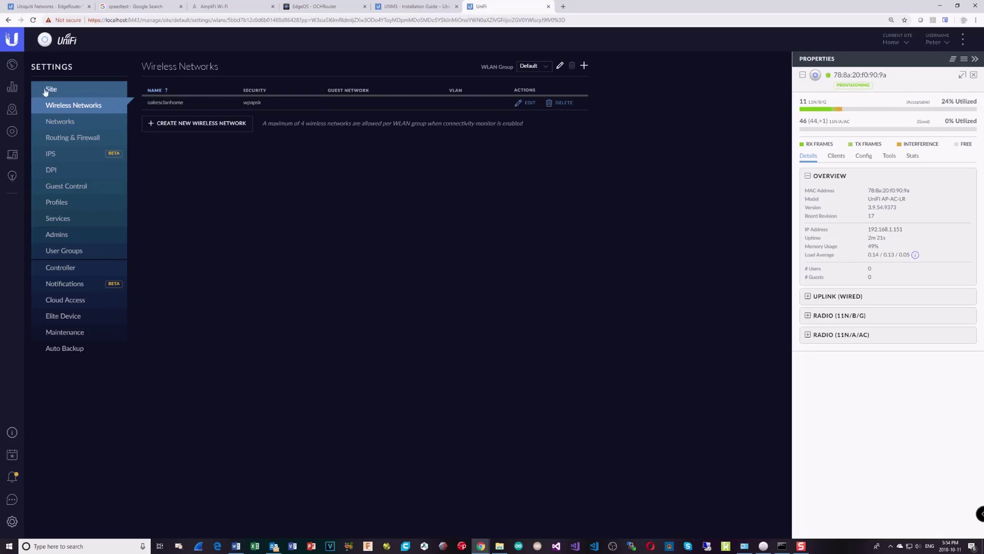
- Review the first AP's 11N/B/G radio and Config WLANs, then check the nearby Wi-Fi list
left_click(12, 132)
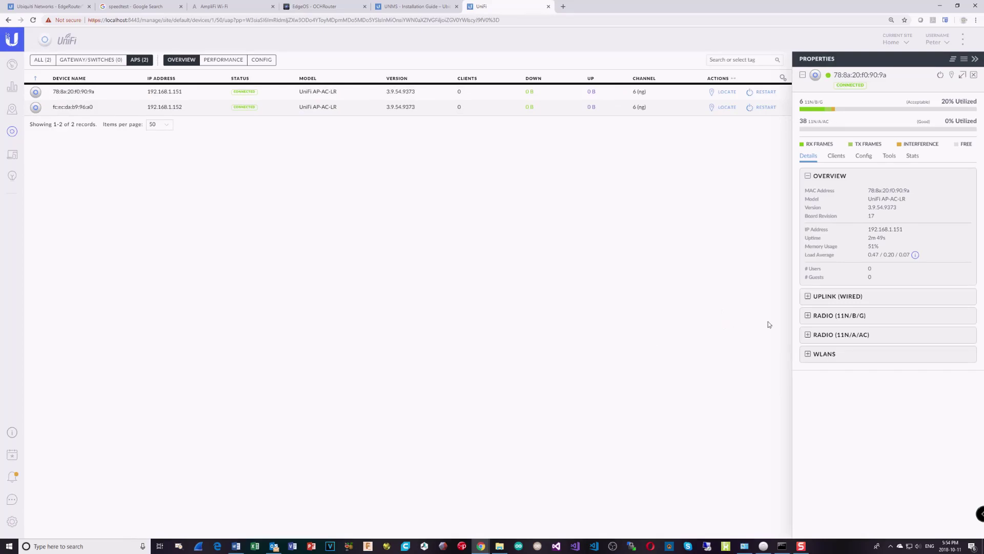
left_click(808, 316)
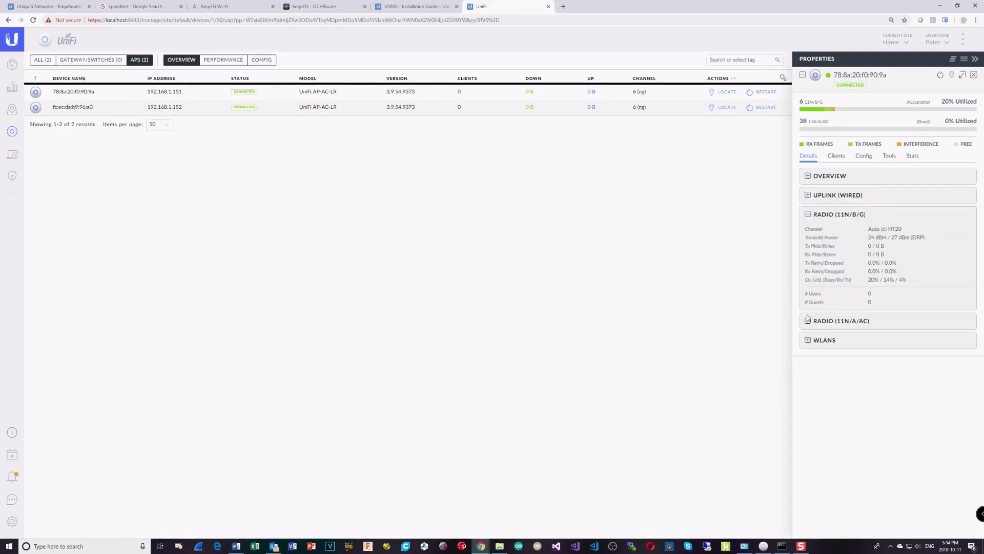
left_click(808, 214)
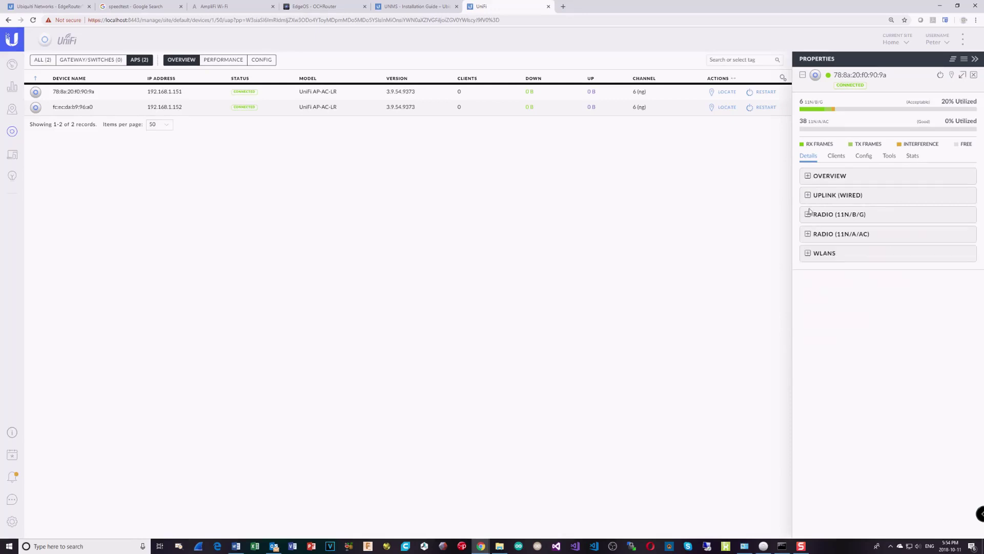
left_click(808, 176)
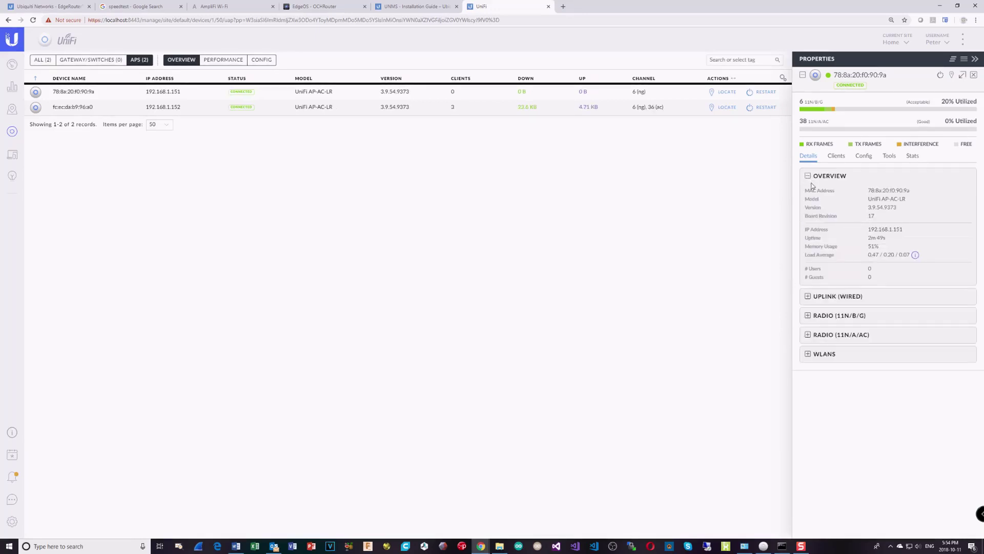
left_click(863, 156)
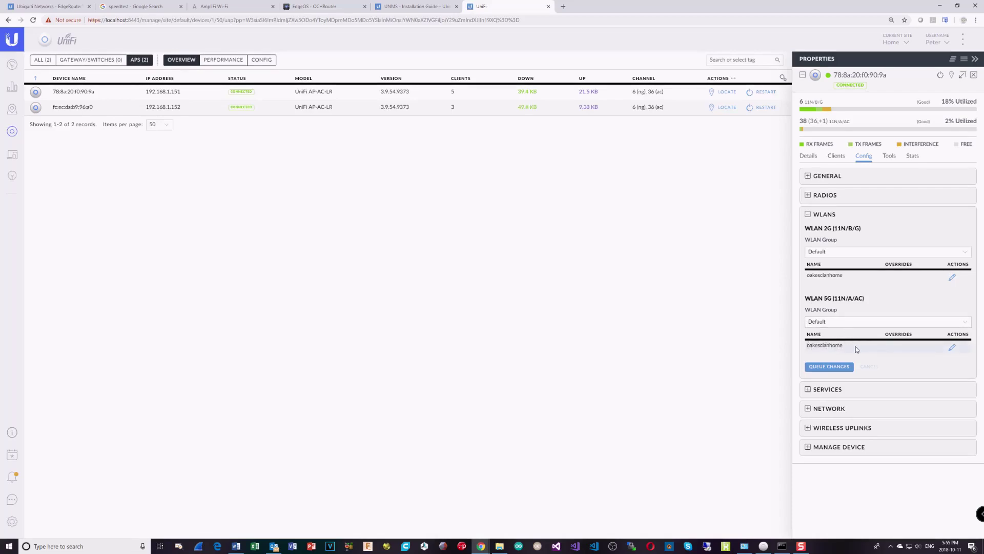
left_click(808, 214)
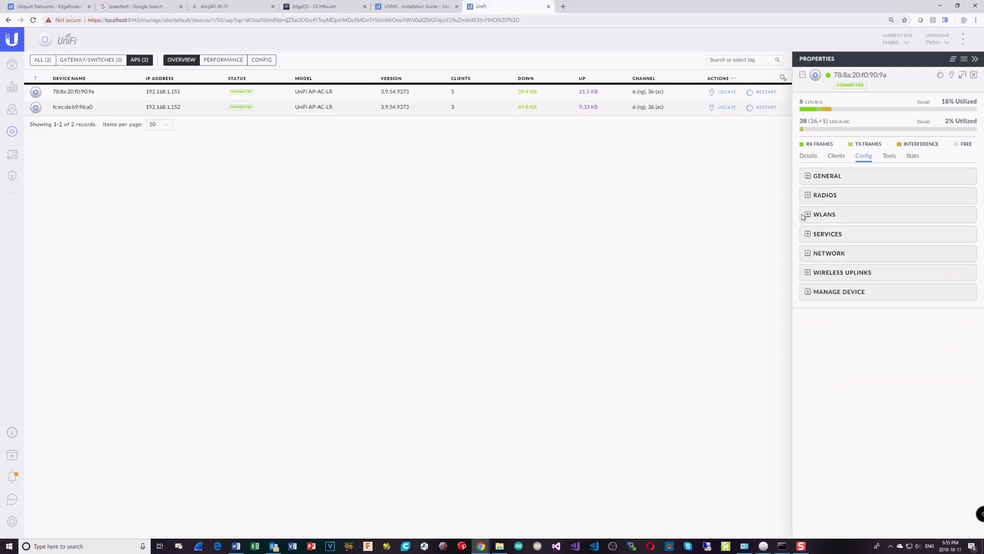
left_click(910, 546)
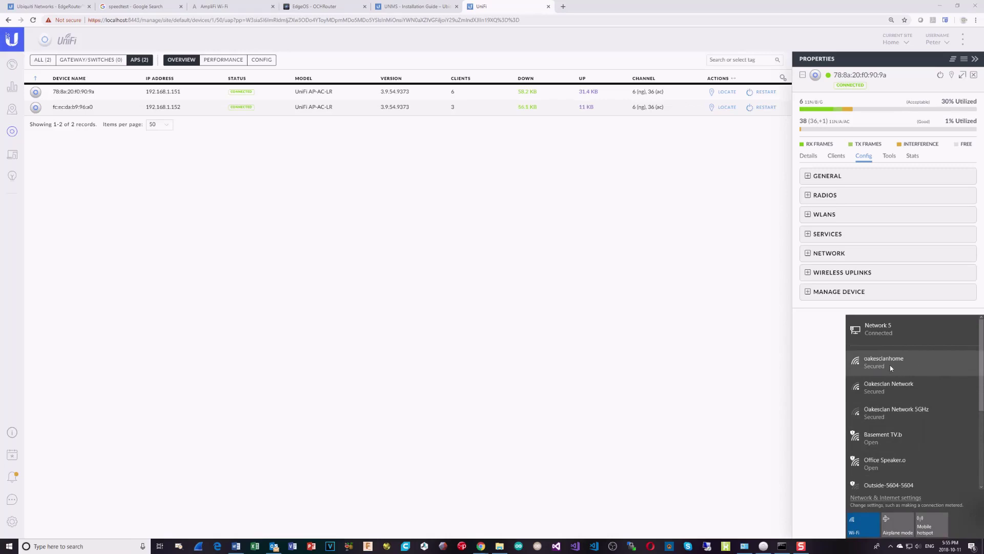
left_click(636, 322)
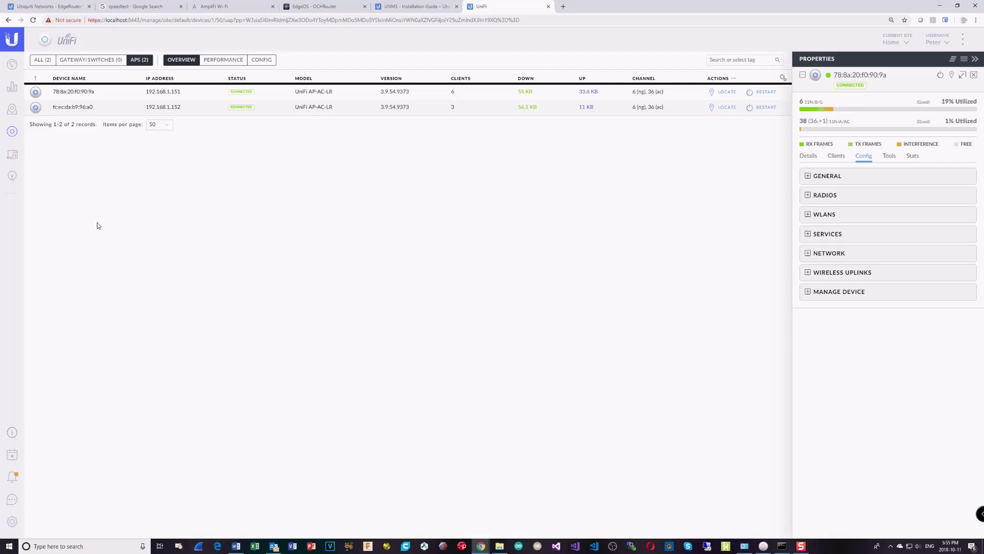
left_click(9, 88)
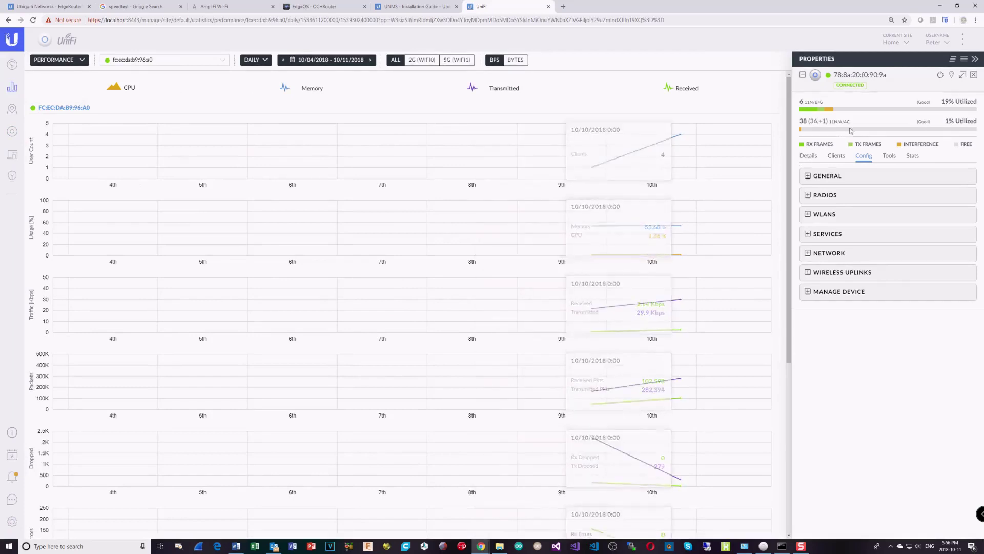
- Switch to the connected clients list from the sidebar
left_click(12, 154)
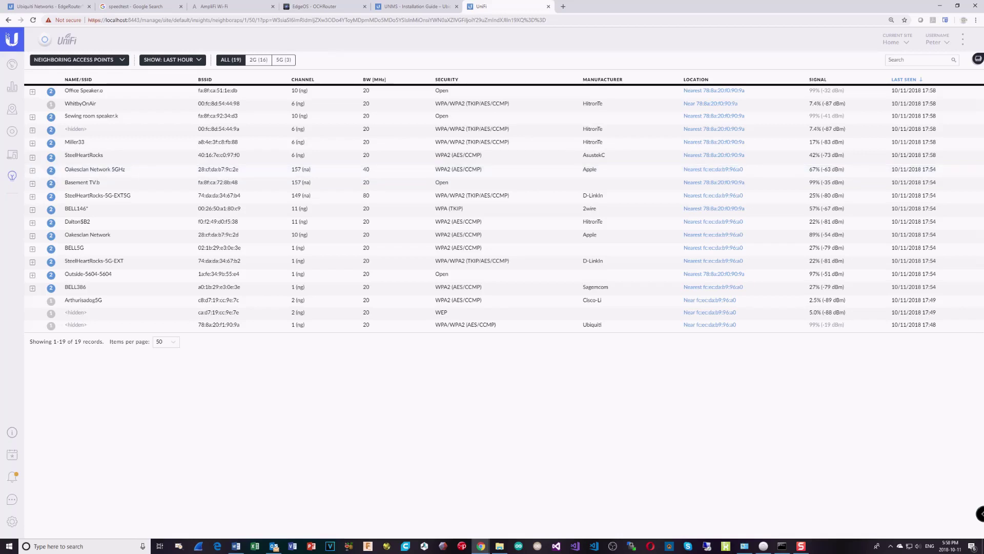
- Scroll through the wireless clients list, then choose Manage dashboards from the dashboard menu
left_click(14, 158)
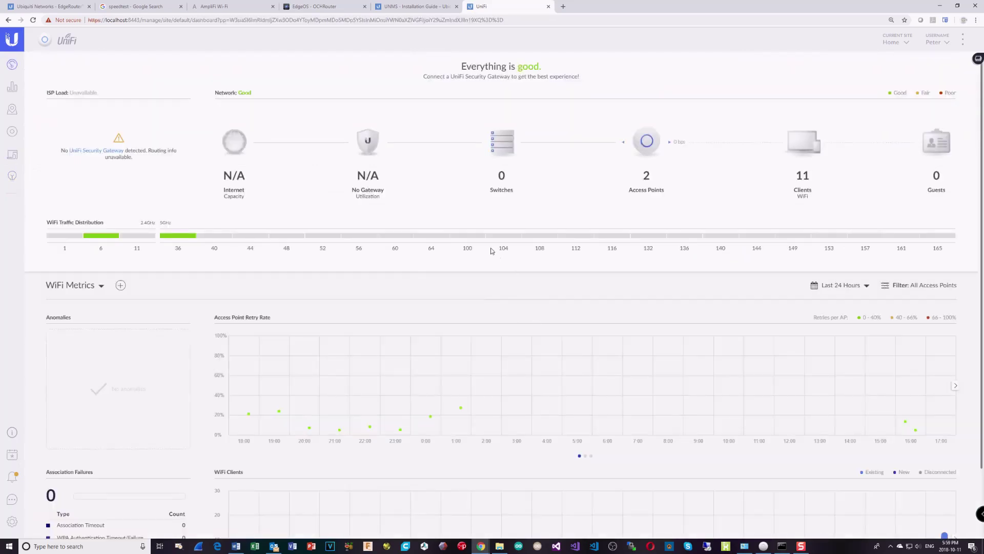
scroll(491, 249, "down", 2)
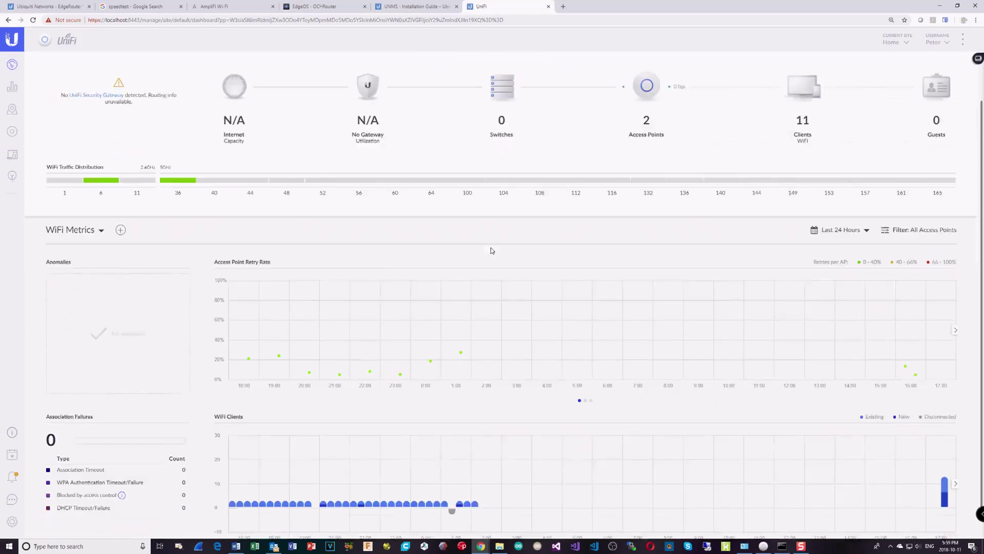
scroll(491, 250, "up", 2)
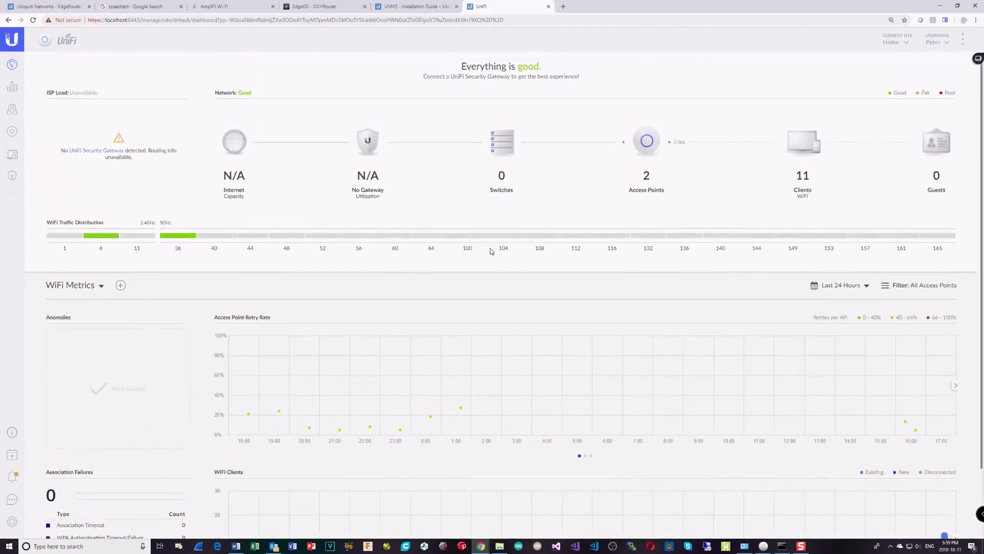
scroll(490, 251, "down", 1)
scroll(490, 251, "down", 1)
scroll(491, 251, "up", 2)
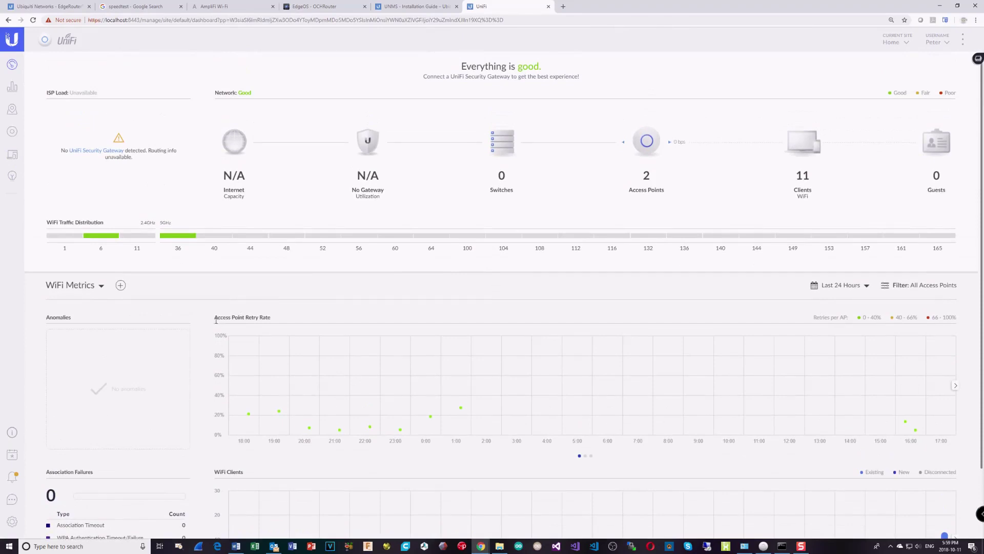
scroll(125, 376, "down", 1)
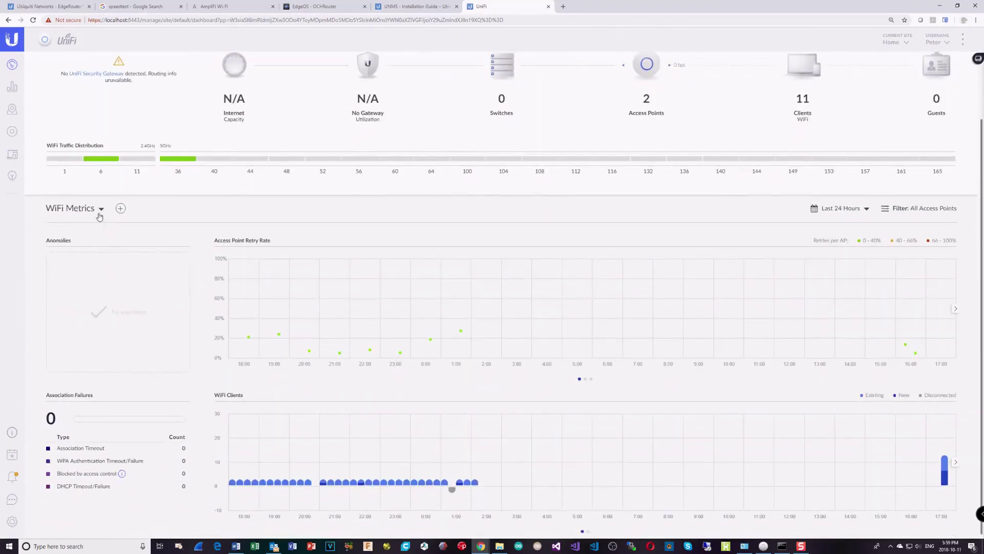
left_click(101, 210)
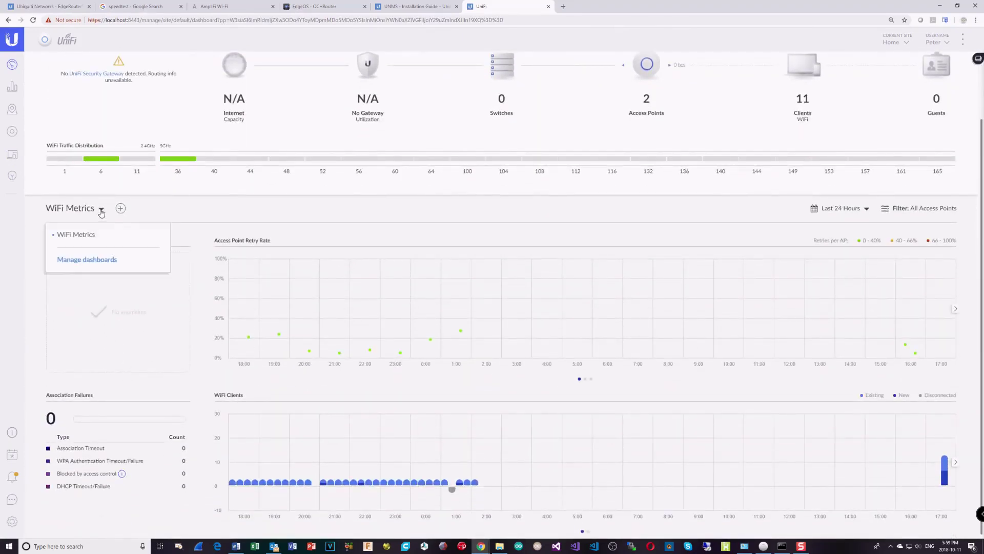
left_click(87, 260)
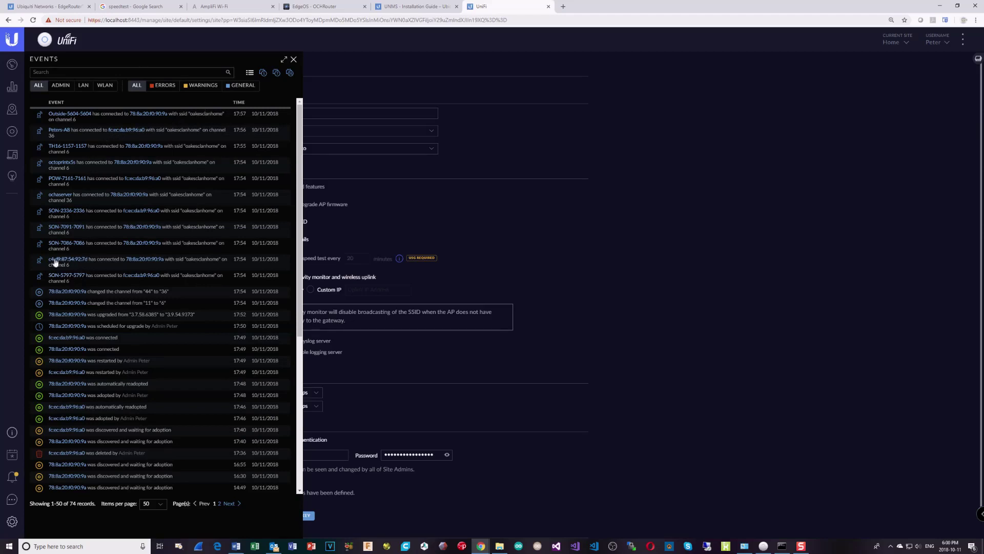
- Show clients on all bands, then return to the access points and edit the first AP's alias
left_click(12, 156)
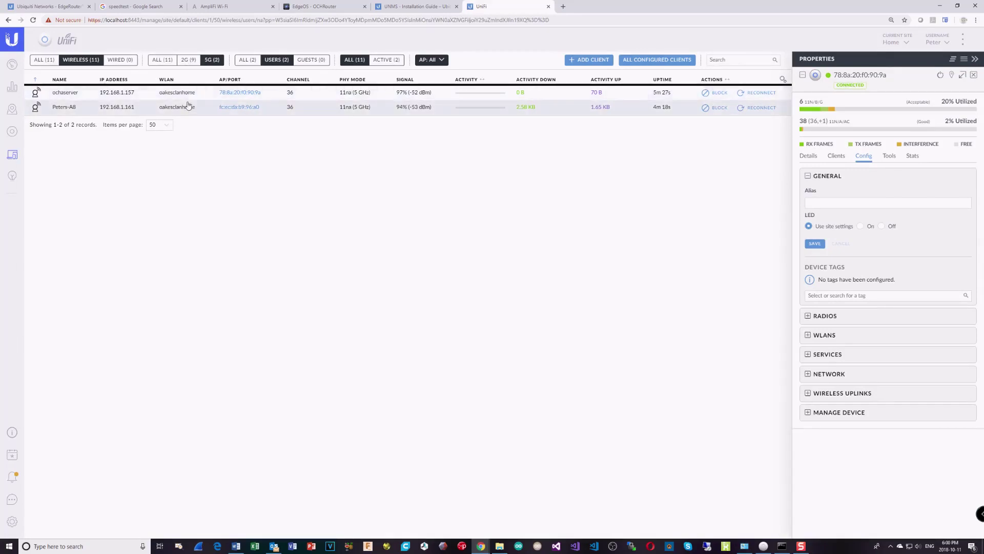
left_click(160, 61)
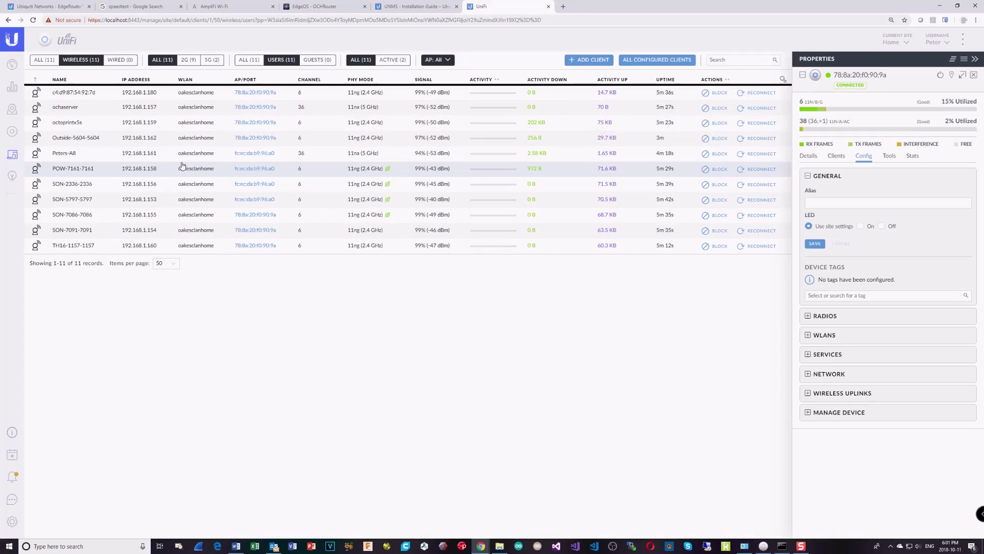
left_click(9, 134)
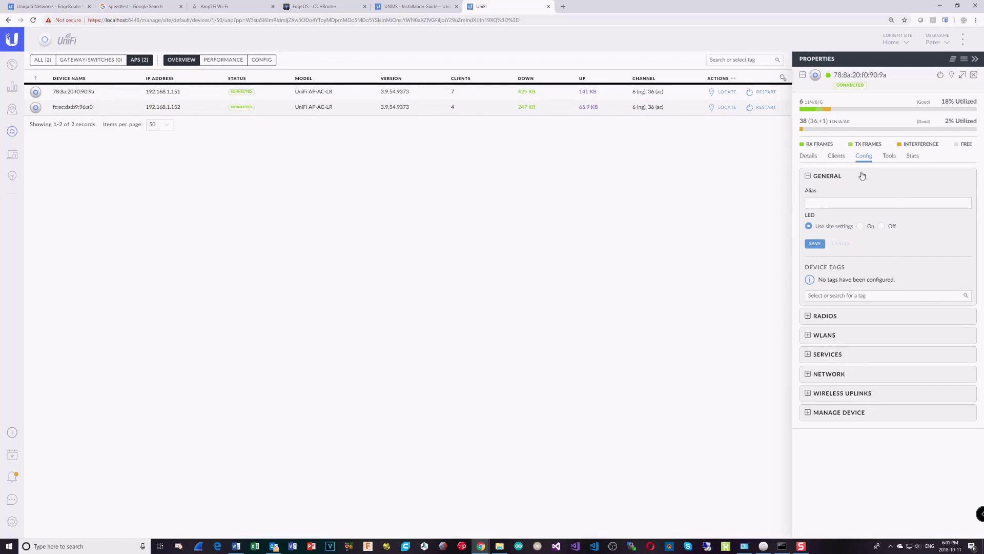
left_click(836, 203)
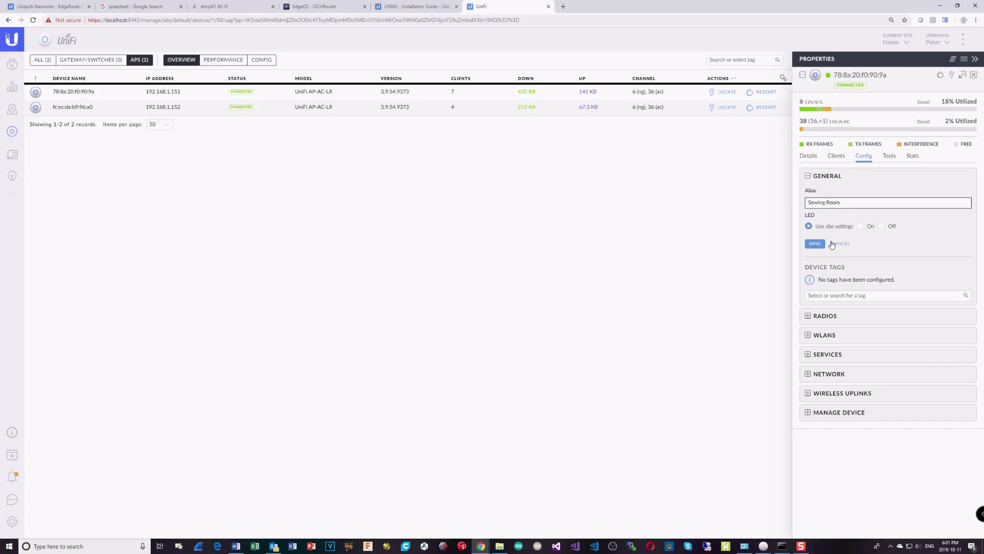
- Save the 'Sewing Room' alias, then view the second access point's details and clients
left_click(816, 245)
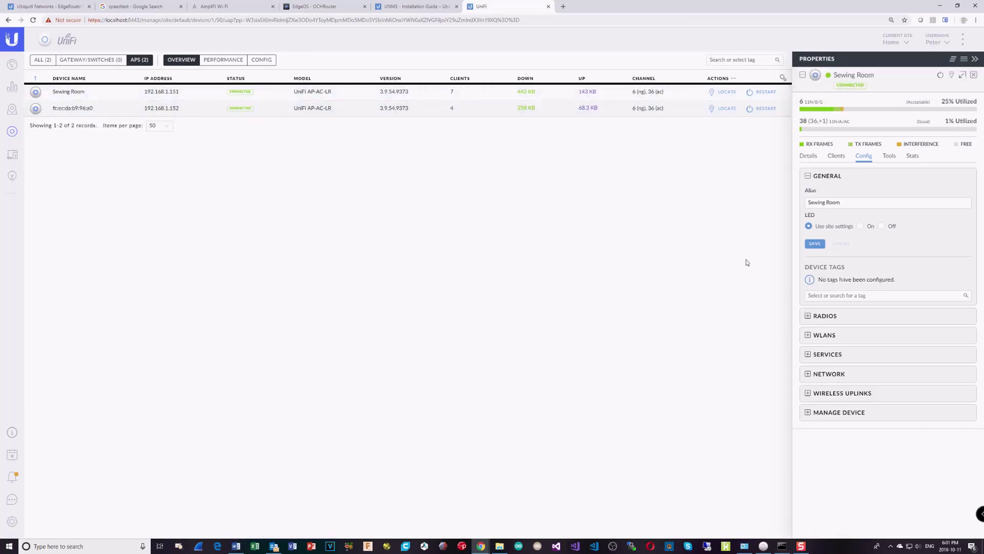
left_click(314, 108)
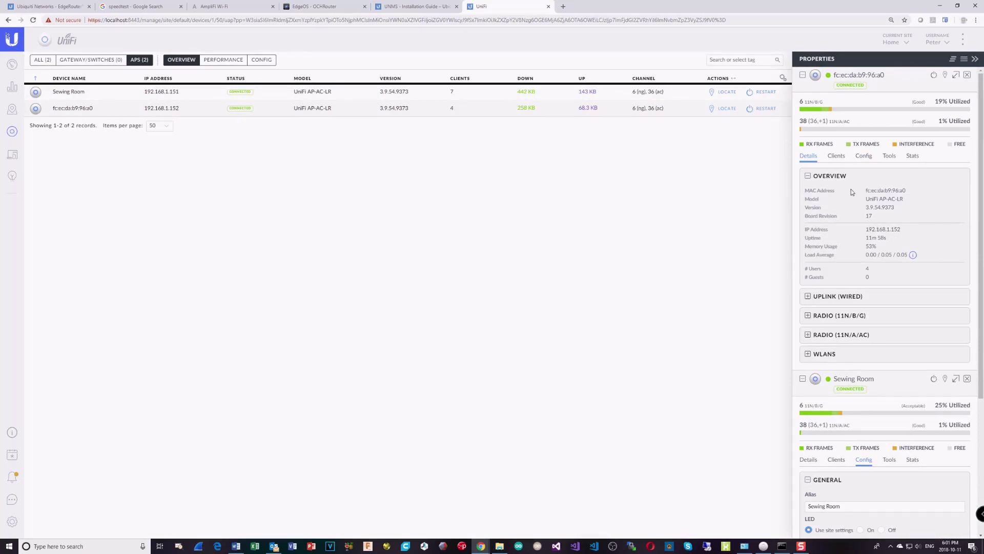
left_click(840, 157)
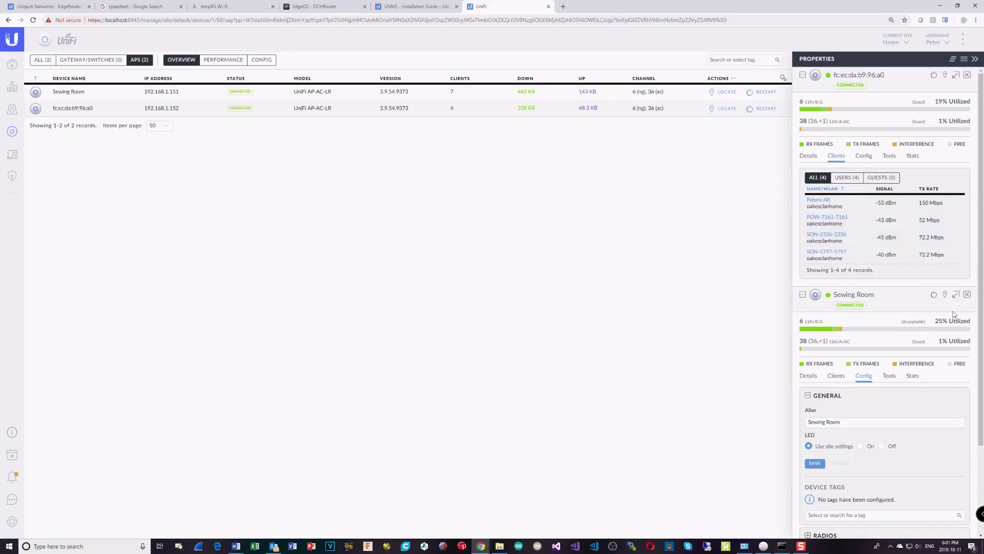
- Name the 192.168.1.152 access point 'Family Room' in its Config alias field and save
left_click(864, 157)
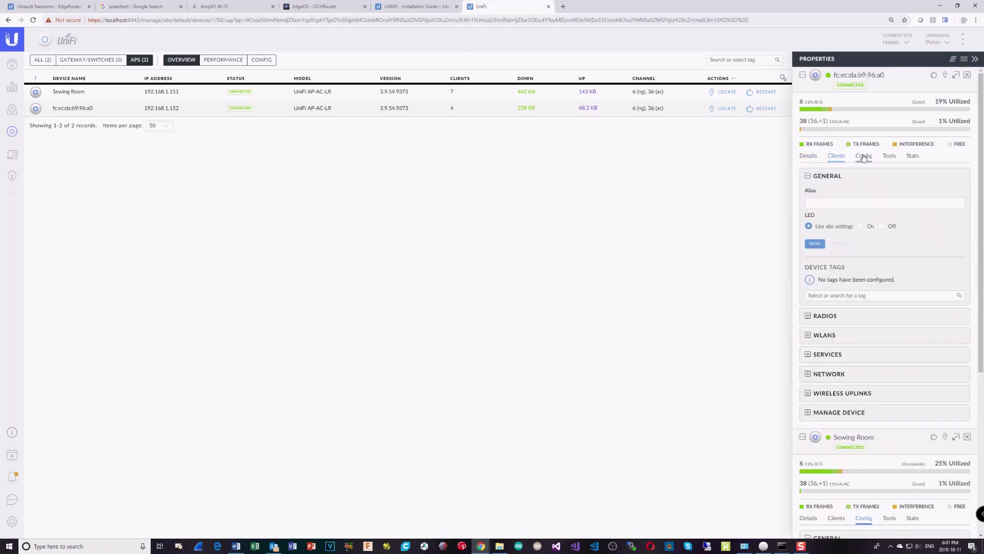
left_click(831, 201)
type("Fam")
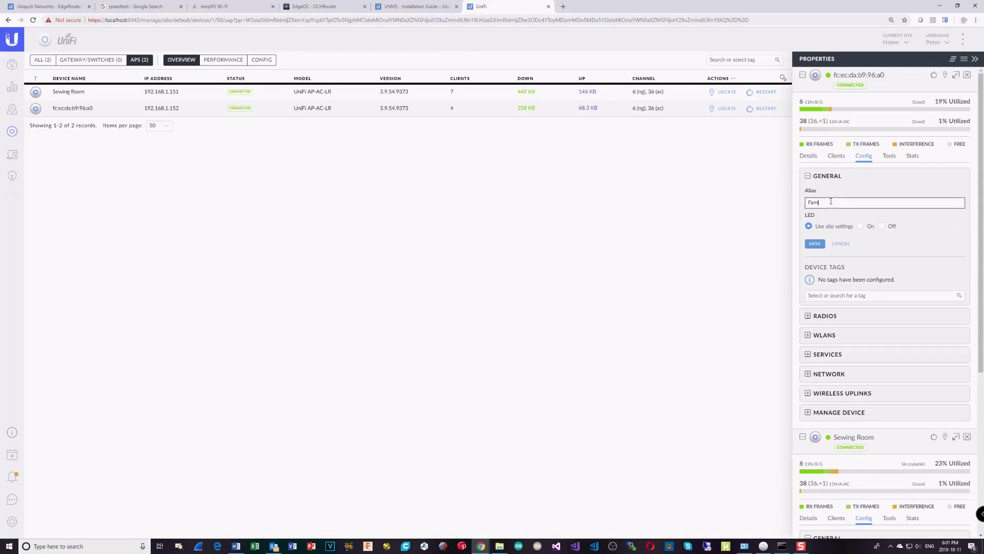
type("ily Room")
left_click(821, 217)
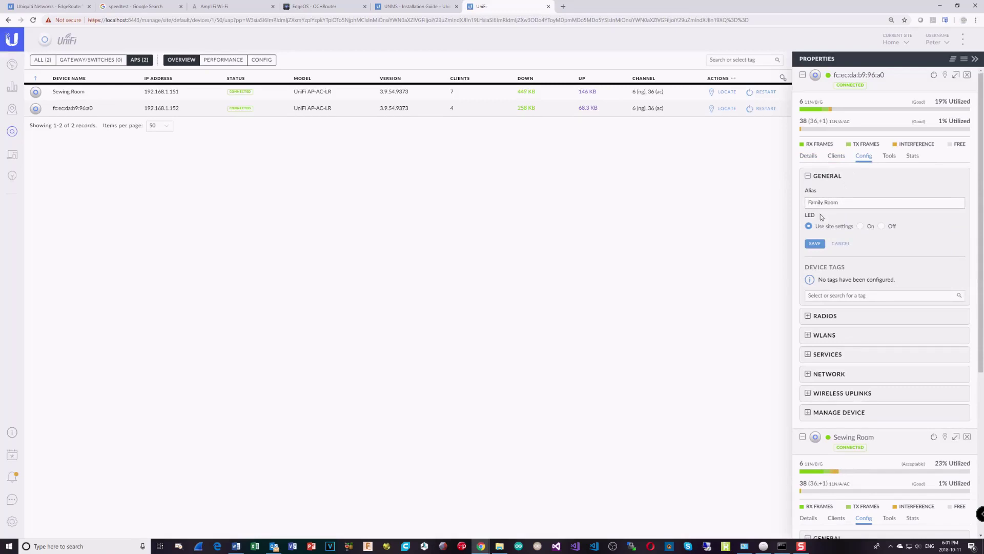
left_click(820, 248)
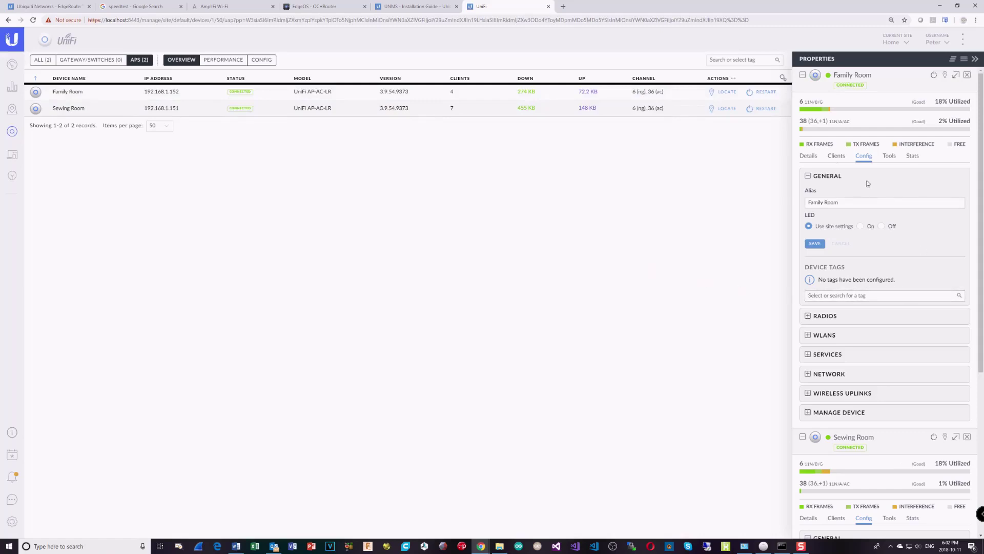
- Compare Family Room's four clients with Sewing Room's seven, then open Family Room's first client, a Samsung device
left_click(836, 156)
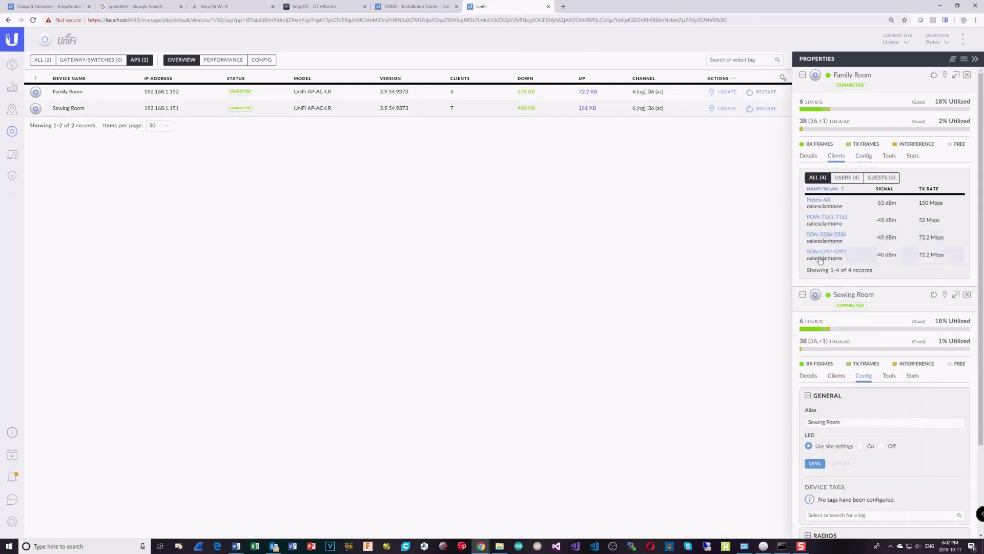
scroll(851, 221, "down", 2)
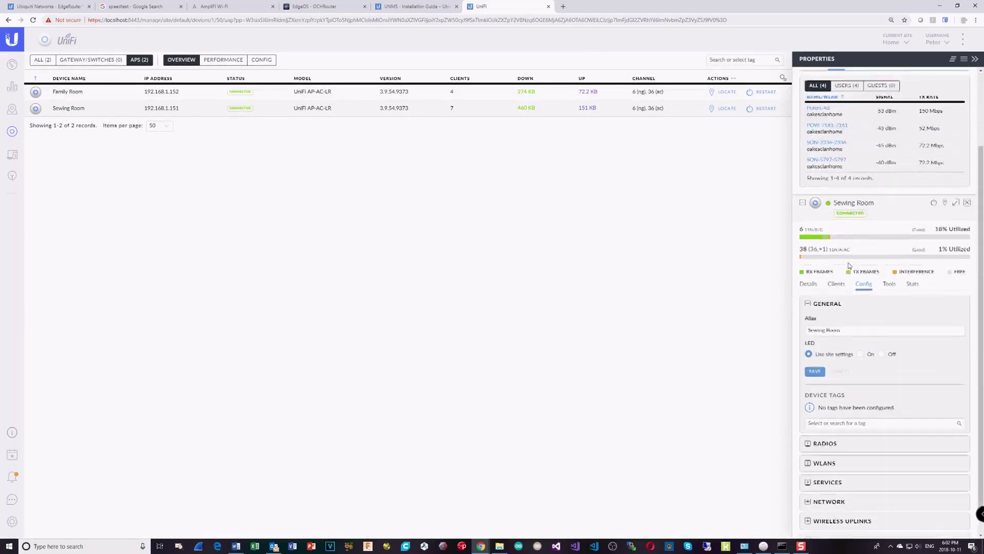
scroll(849, 225, "up", 2)
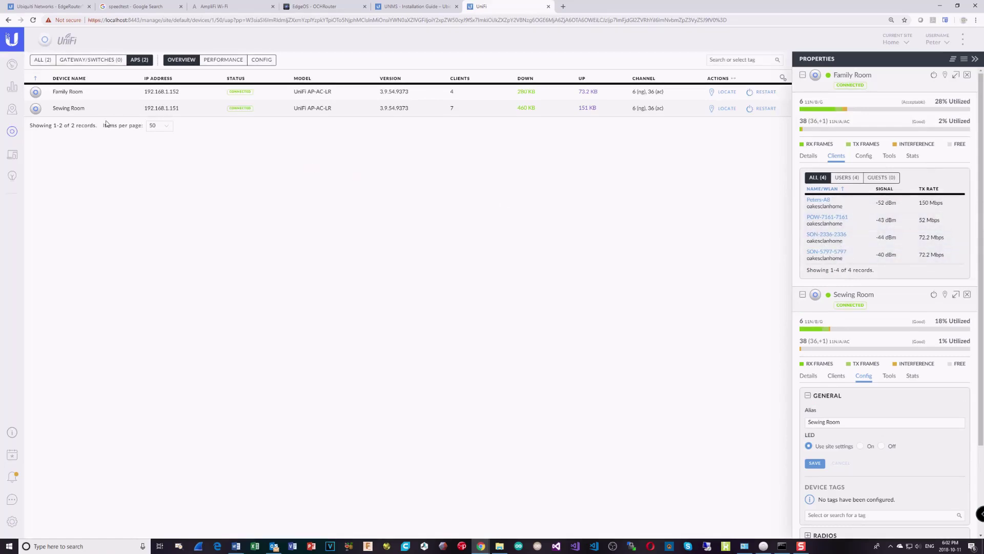
left_click(80, 112)
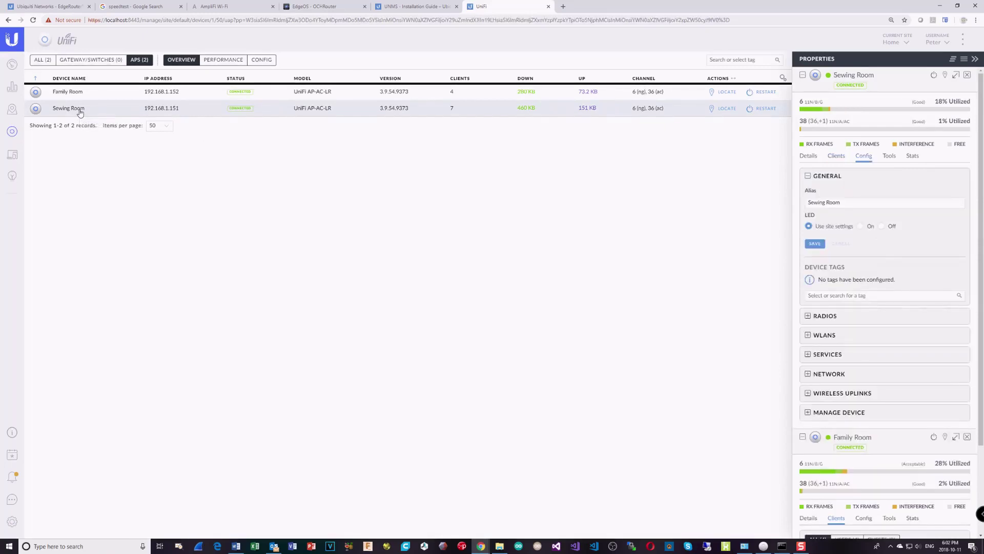
left_click(840, 156)
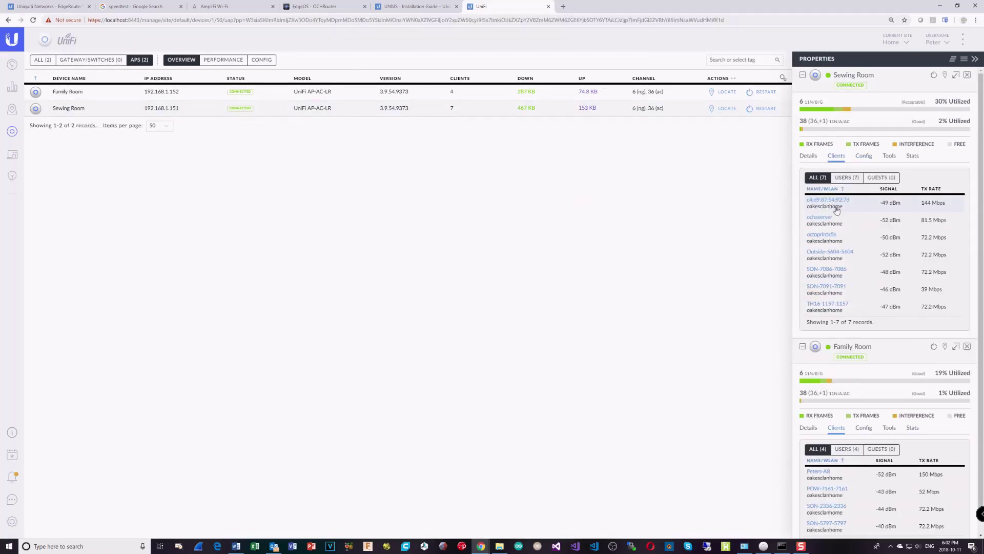
left_click(75, 94)
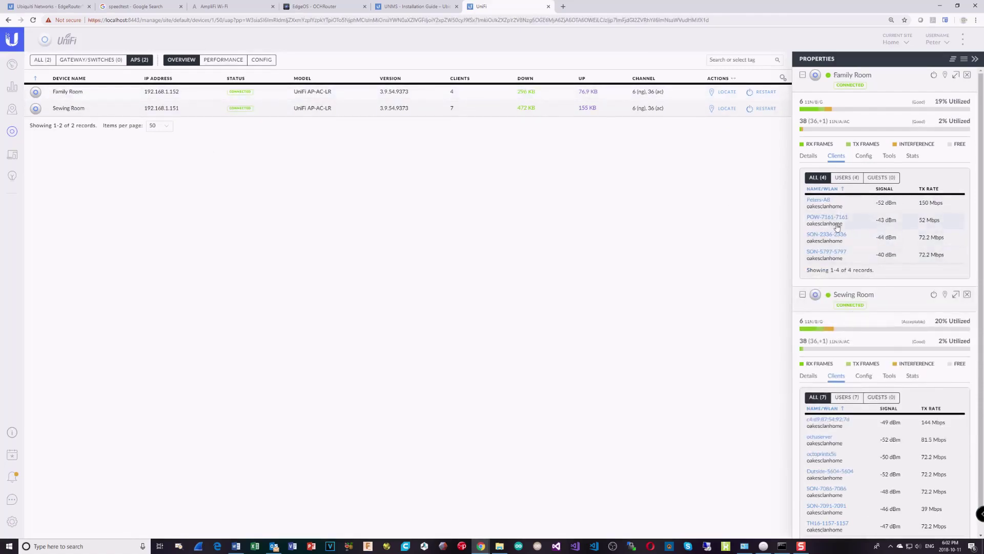
left_click(820, 200)
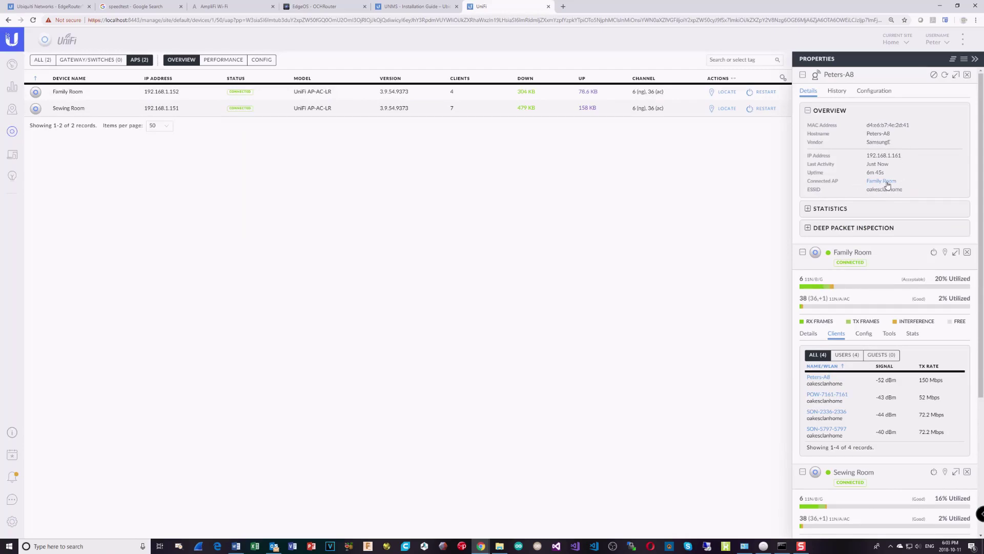
- Expand the client's Statistics section, then expand and collapse its Deep Packet Inspection section
left_click(810, 209)
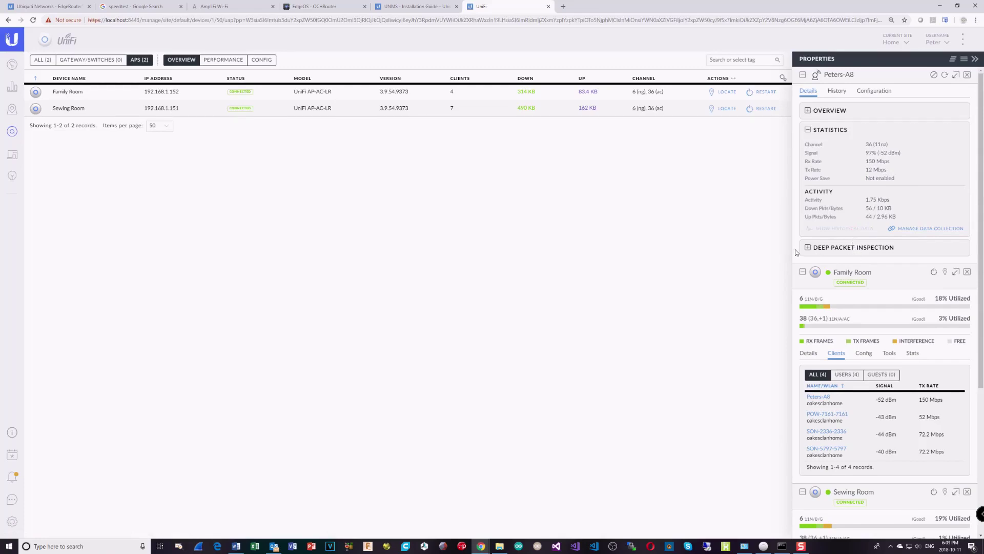
left_click(809, 249)
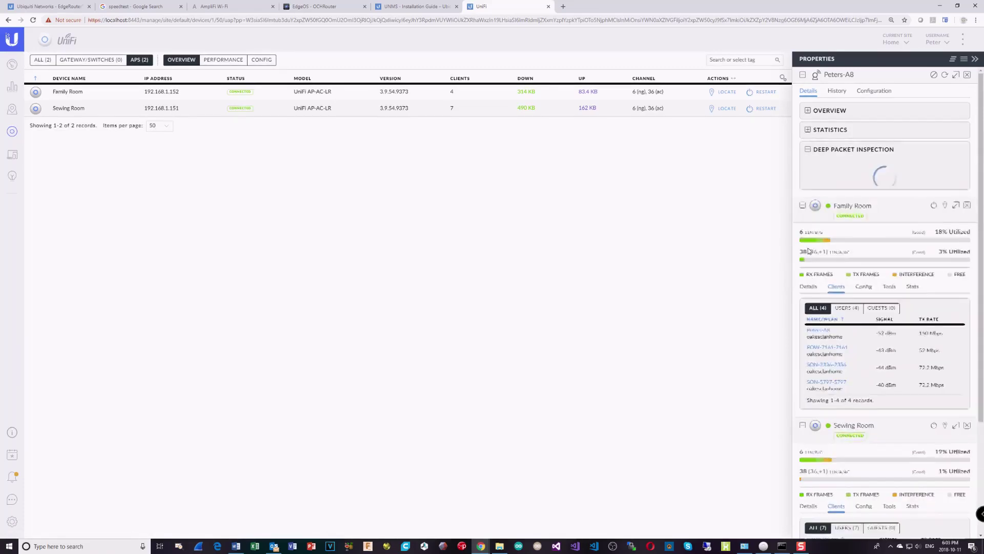
left_click(809, 152)
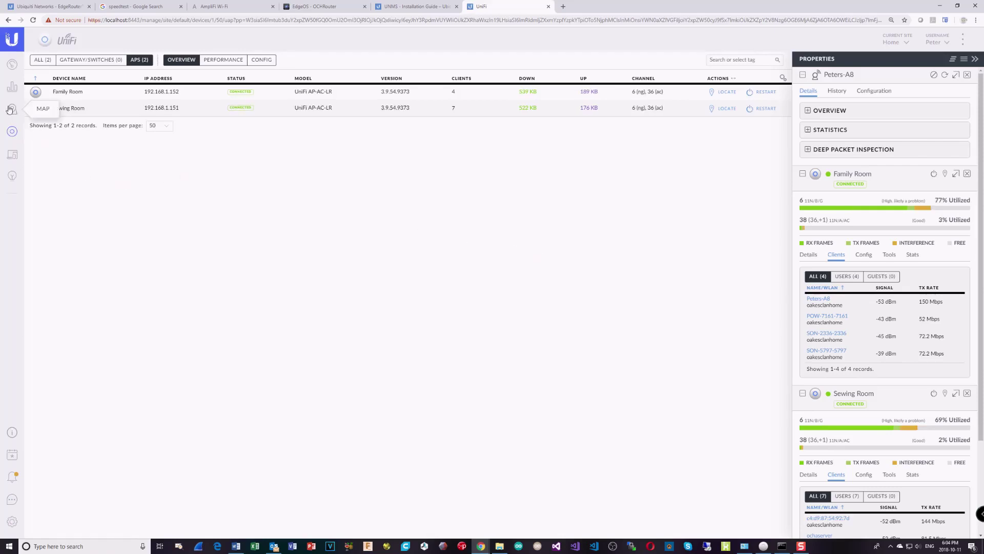
- Go from the Statistics view to the dashboard showing 2 APs and 11 WiFi clients, then to the all-clients list
left_click(12, 88)
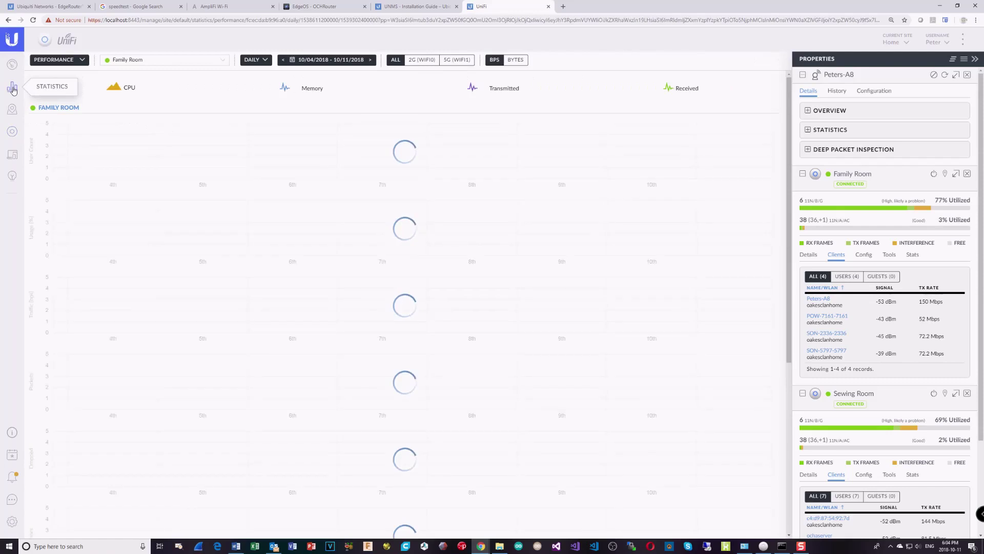
left_click(12, 65)
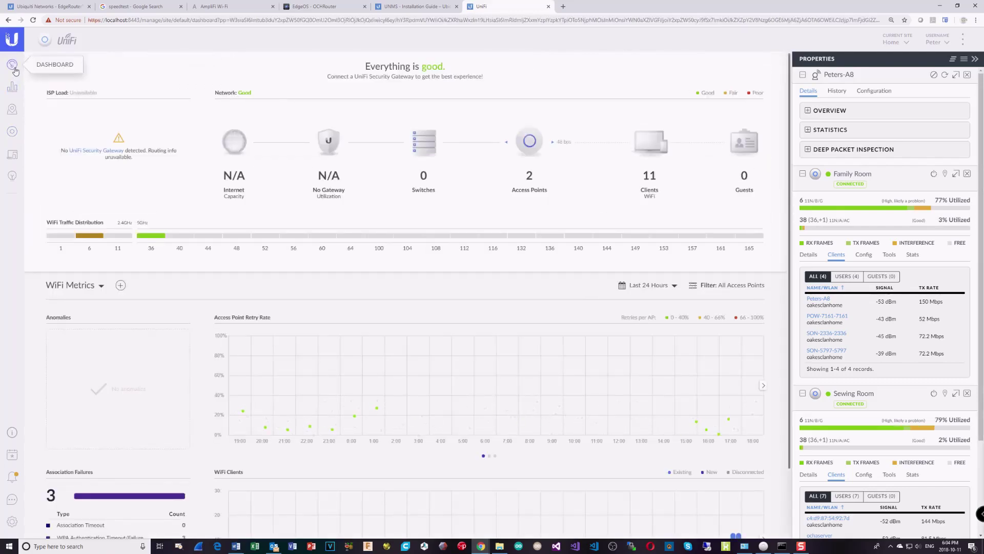
left_click(13, 156)
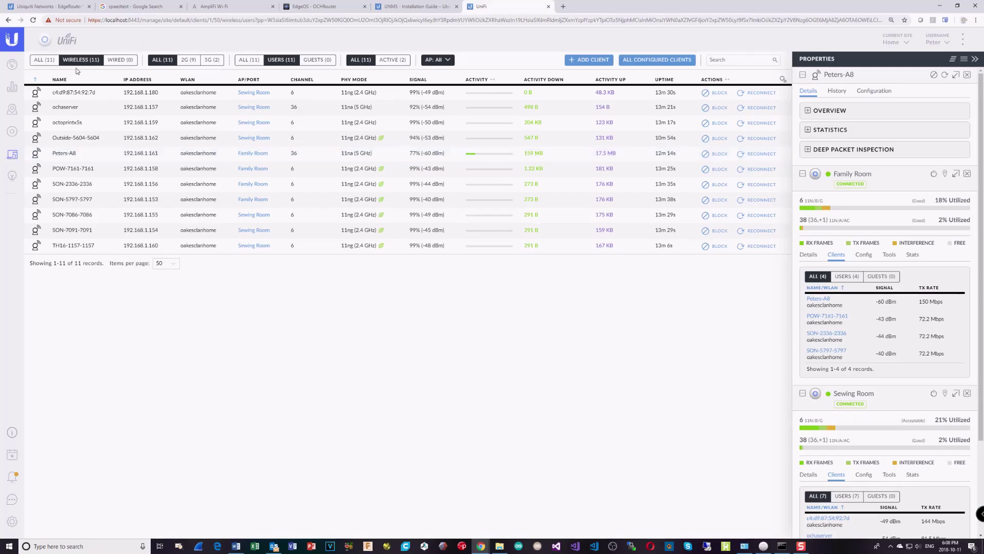
- Check the dashboard's gateway and switch entries, then return to the overview showing 2 APs, 11 clients and no security gateway
left_click(7, 64)
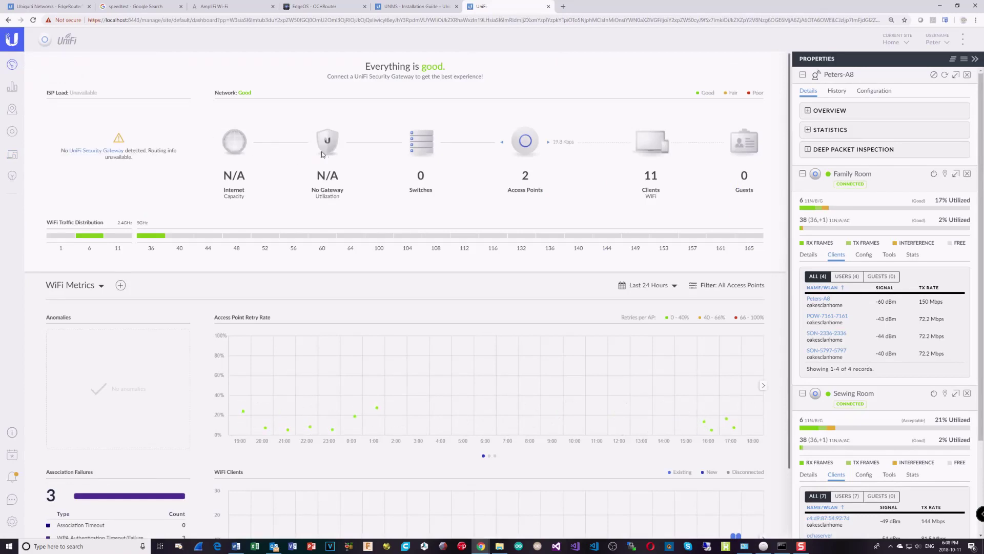
left_click(433, 146)
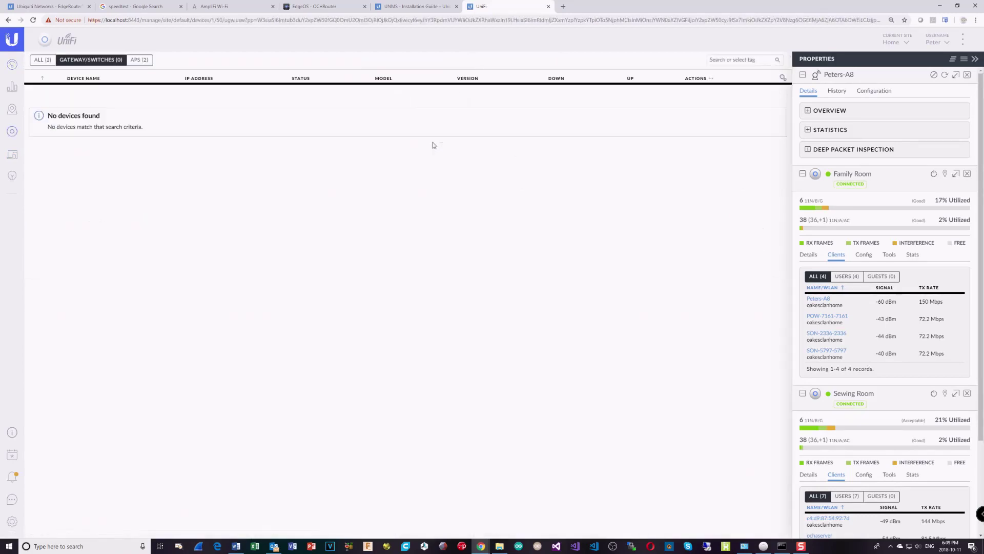
left_click(12, 64)
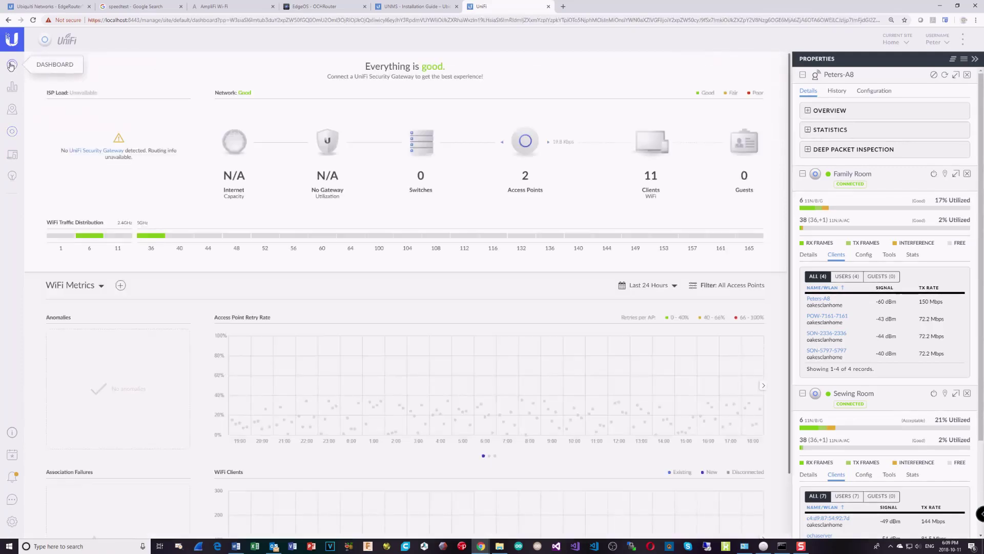